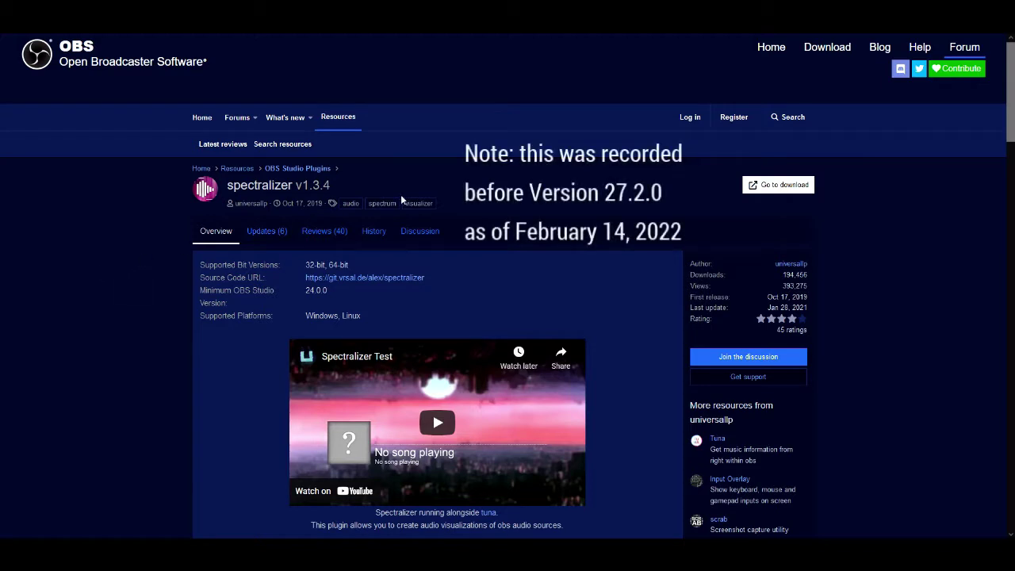
Follow the spectralizer plugin's download link to its GitHub v1.3.4 release page
click(802, 187)
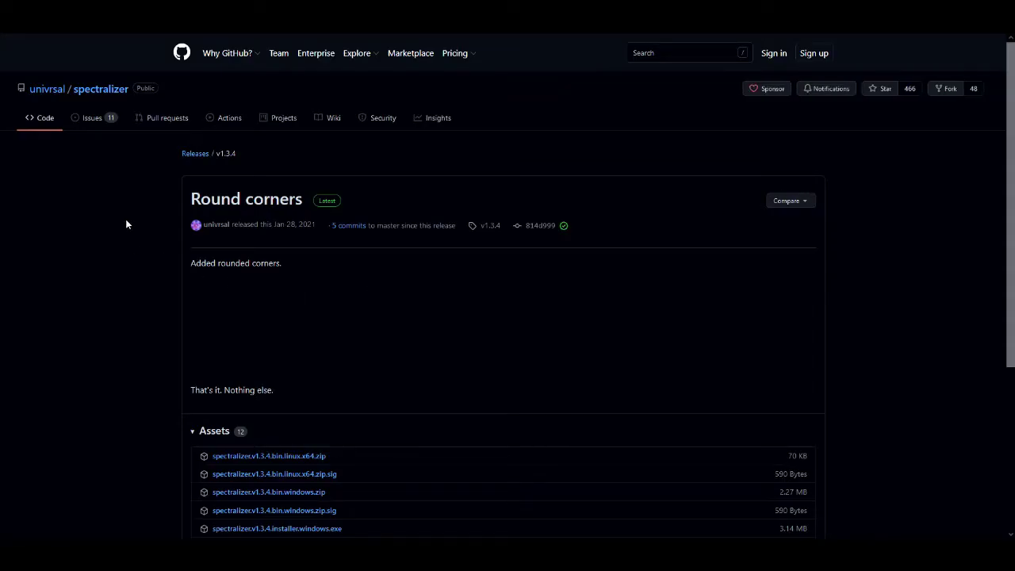
Scroll down the v1.3.4 release page to its list of downloadable assets
scroll(181, 388, down, 3)
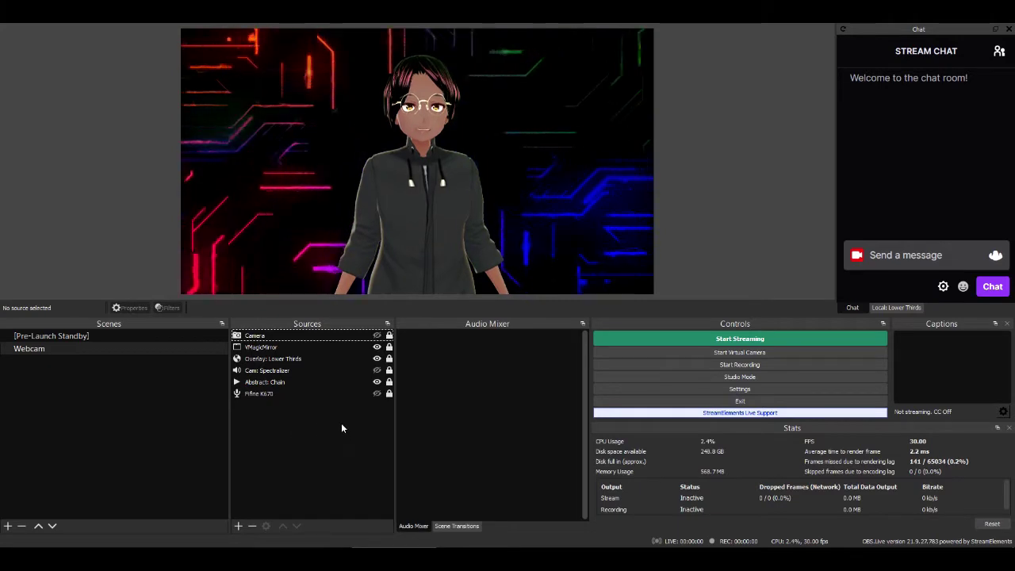
Add a Spectralizer source to the Webcam scene, keeping its default name
right_click(295, 438)
mouse_move(330, 442)
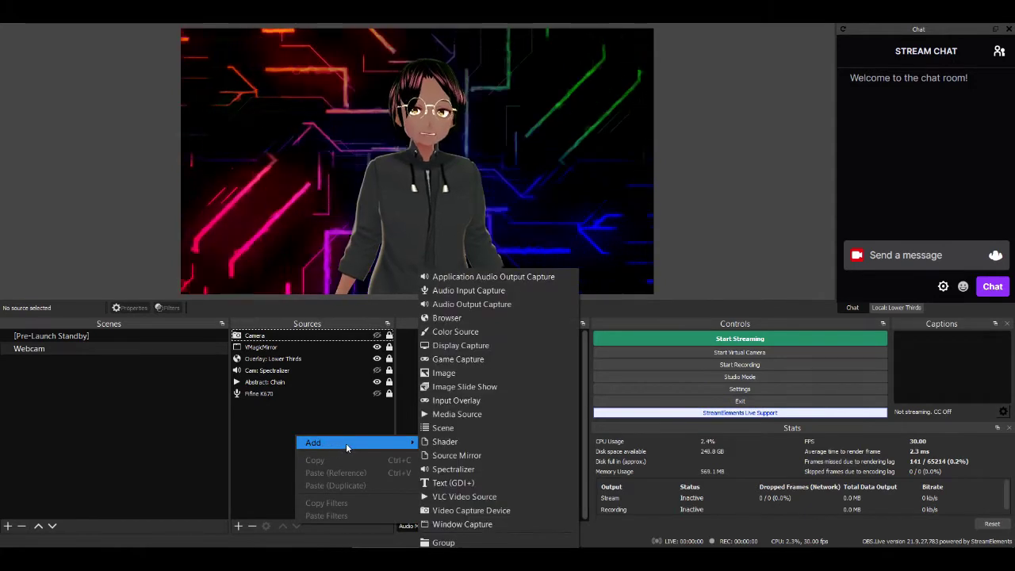
click(468, 469)
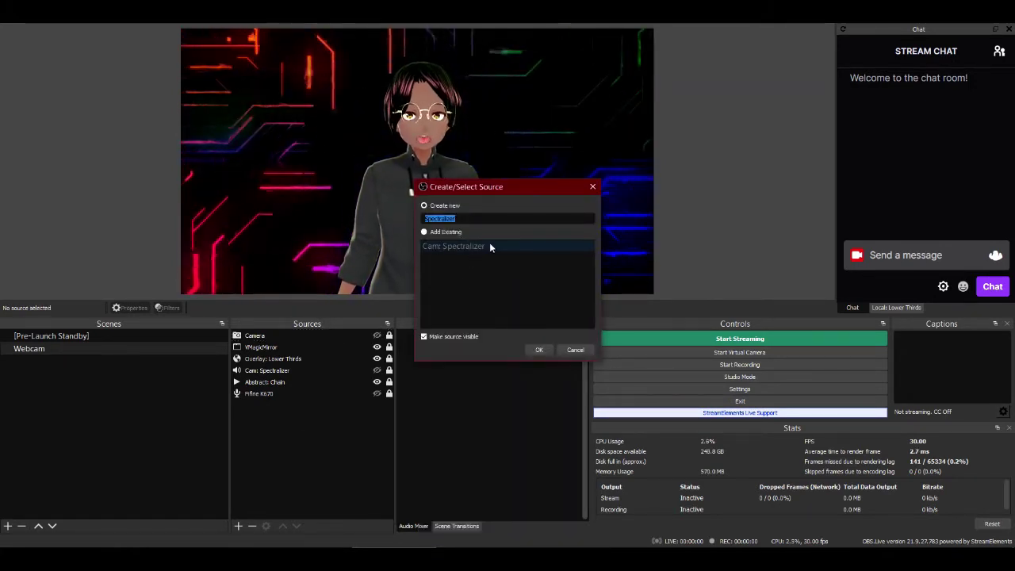
click(539, 349)
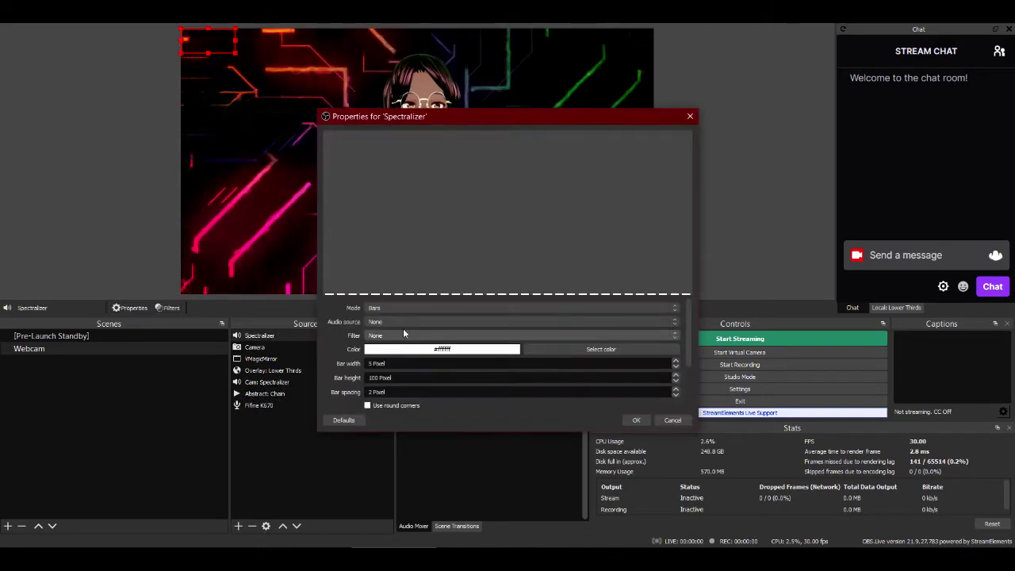
Set the Spectralizer's audio source to the Fifine K670 microphone
drag(462, 119, 661, 94)
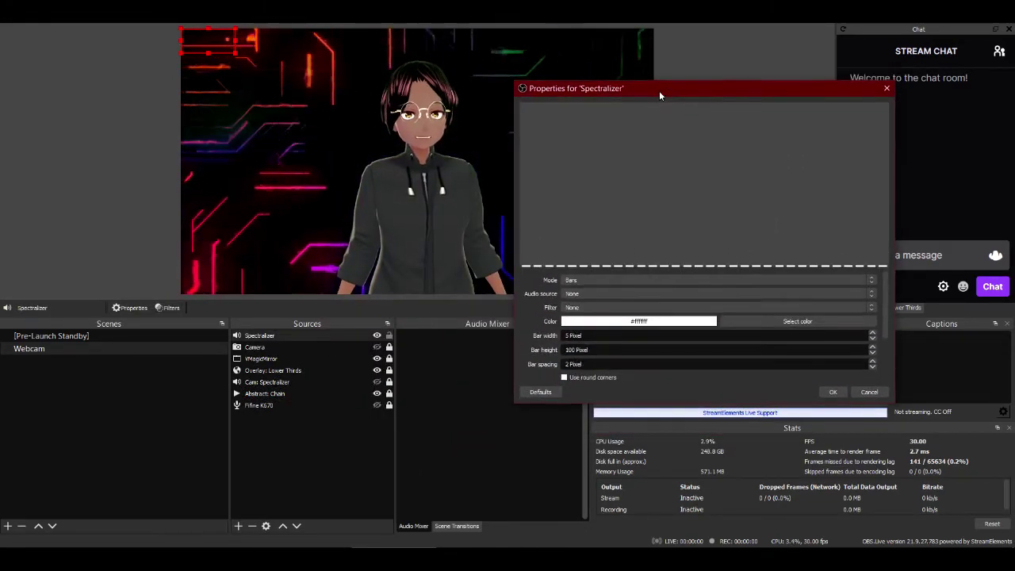
click(584, 295)
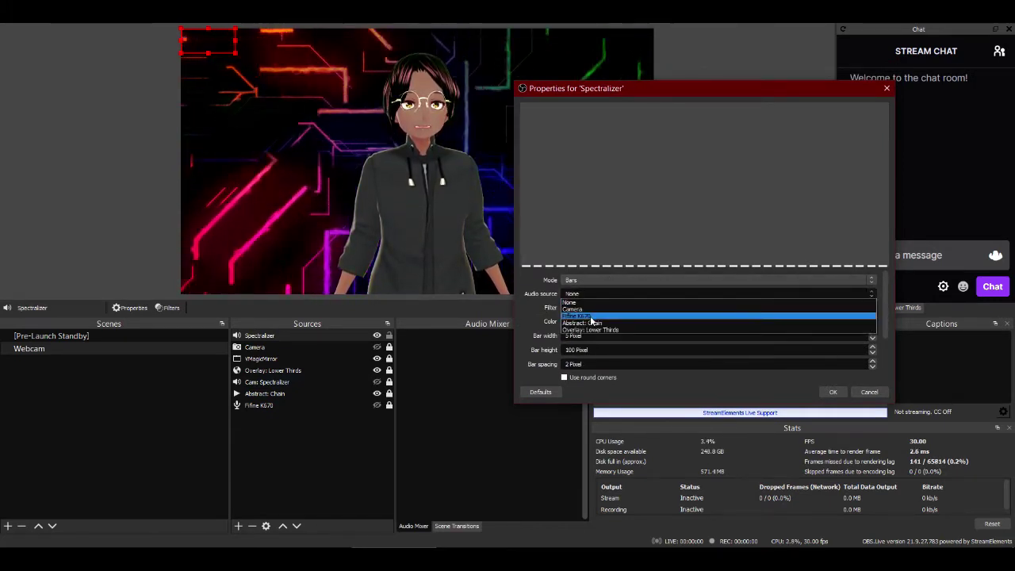
click(590, 316)
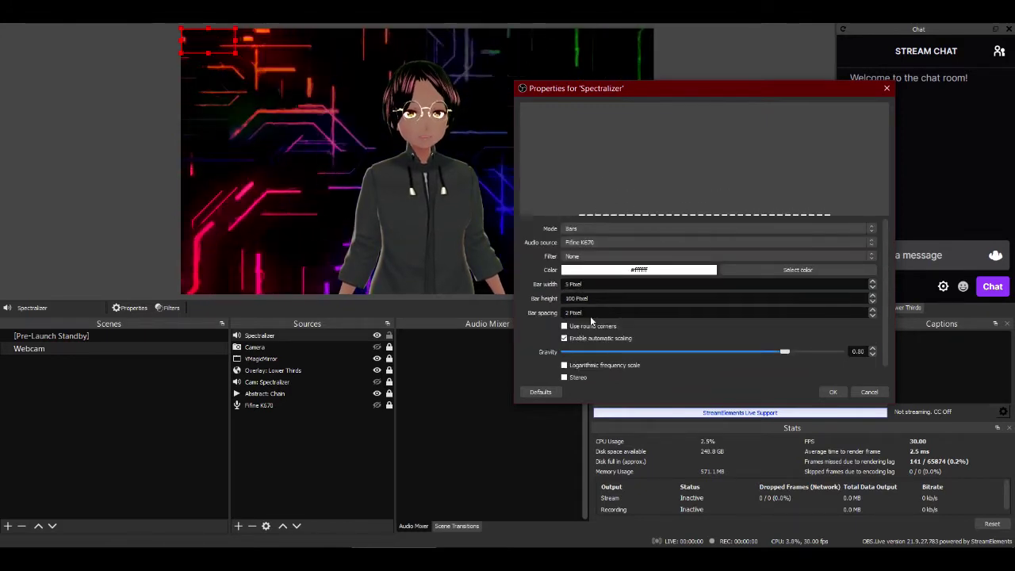
Stretch the Spectralizer source to fill the whole canvas
right_click(296, 334)
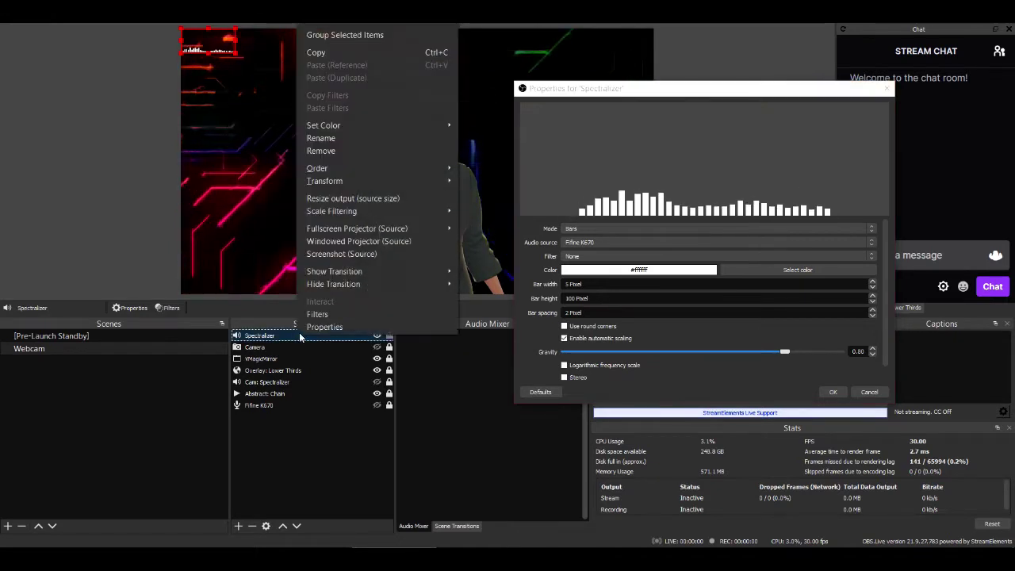
mouse_move(439, 182)
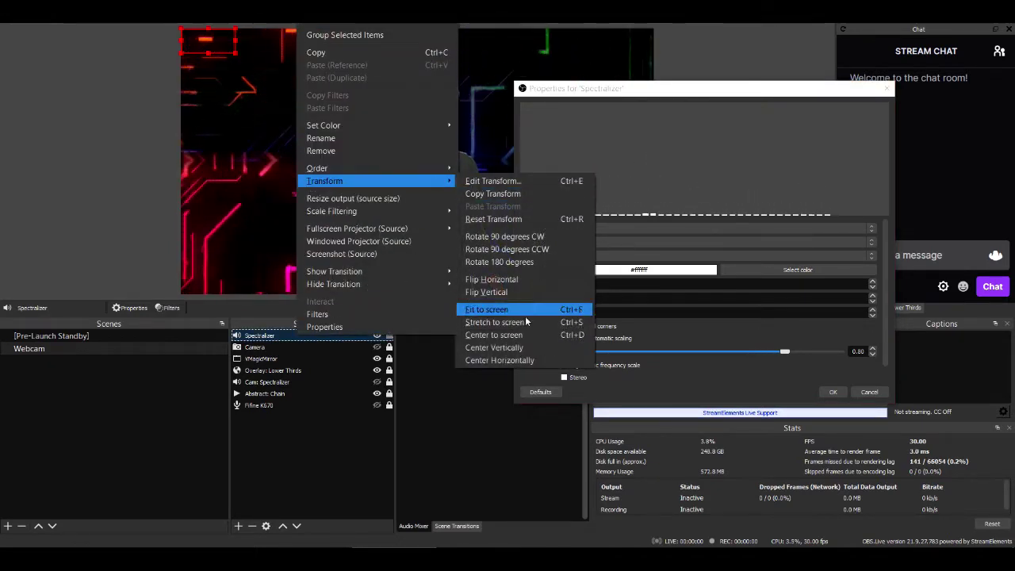
click(500, 322)
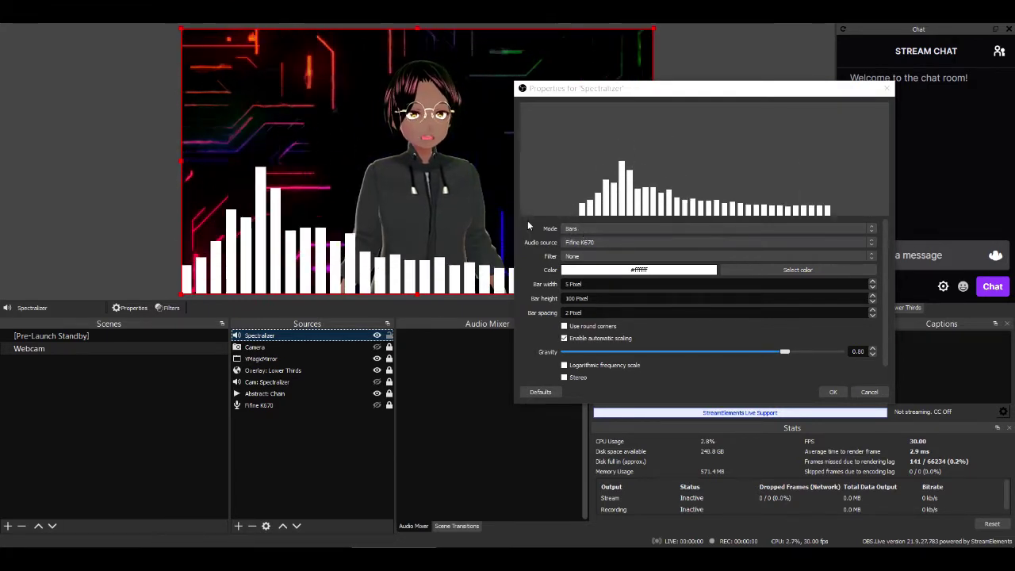
click(583, 228)
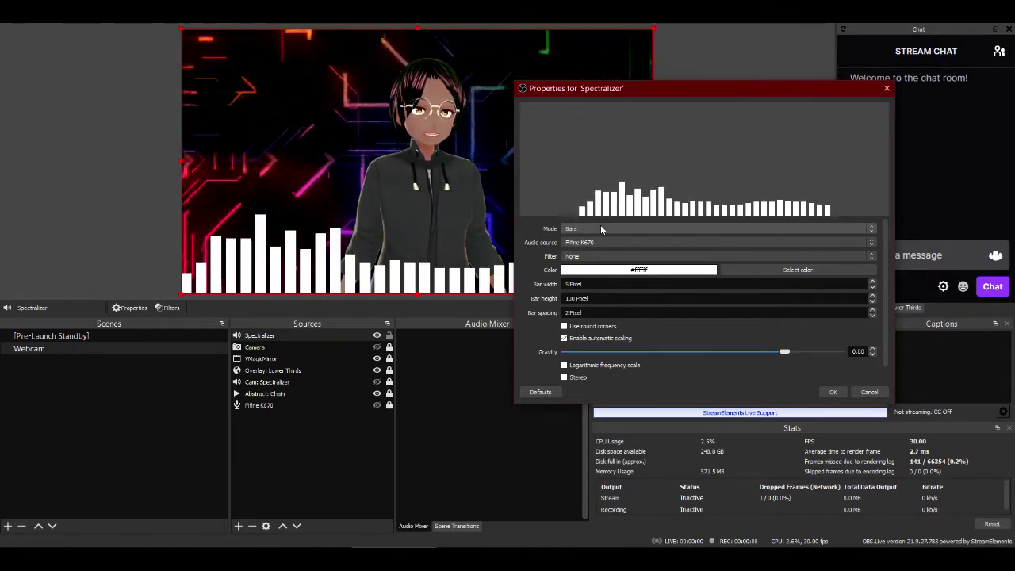
click(600, 228)
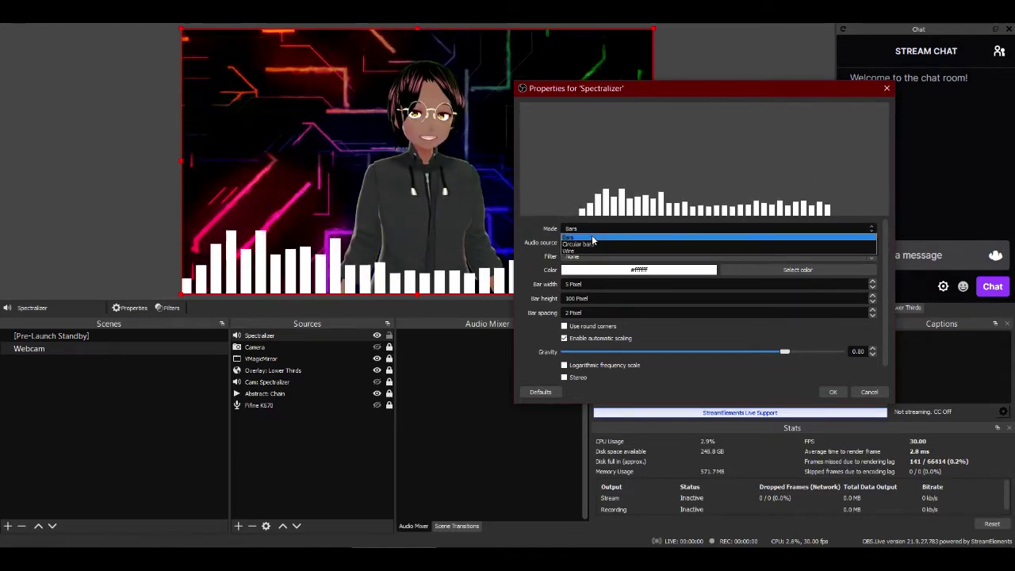
click(593, 245)
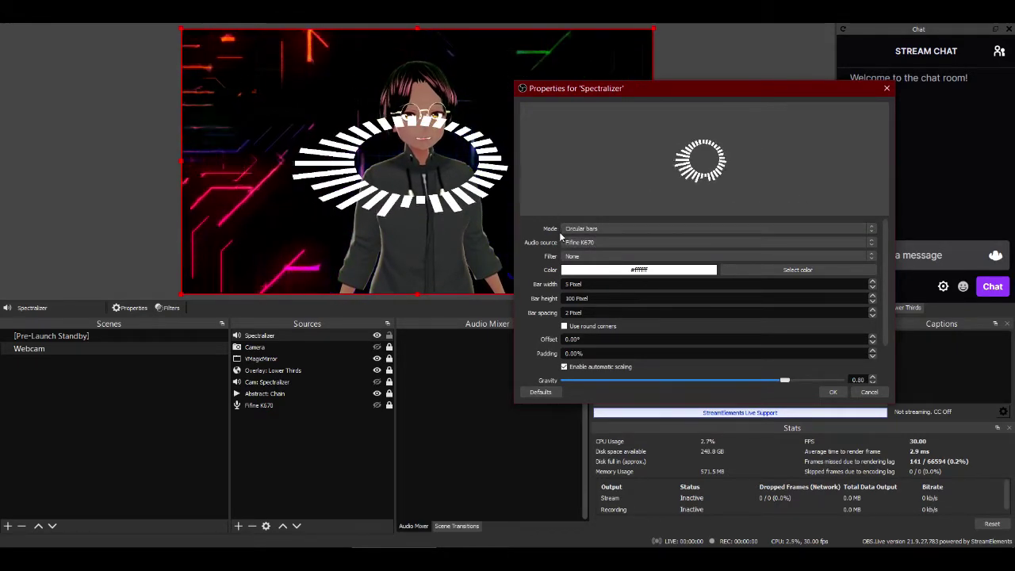
click(611, 227)
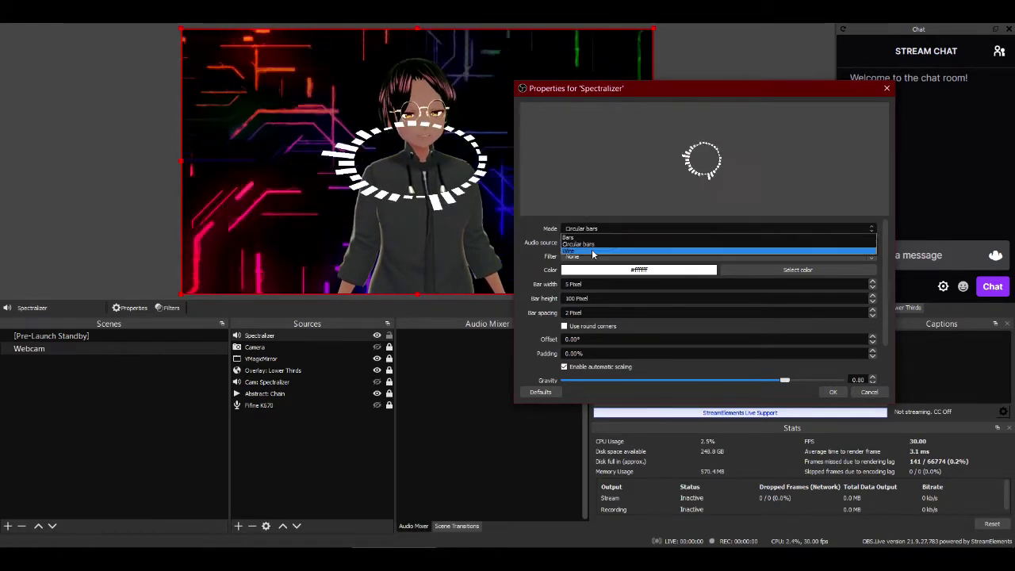
click(592, 253)
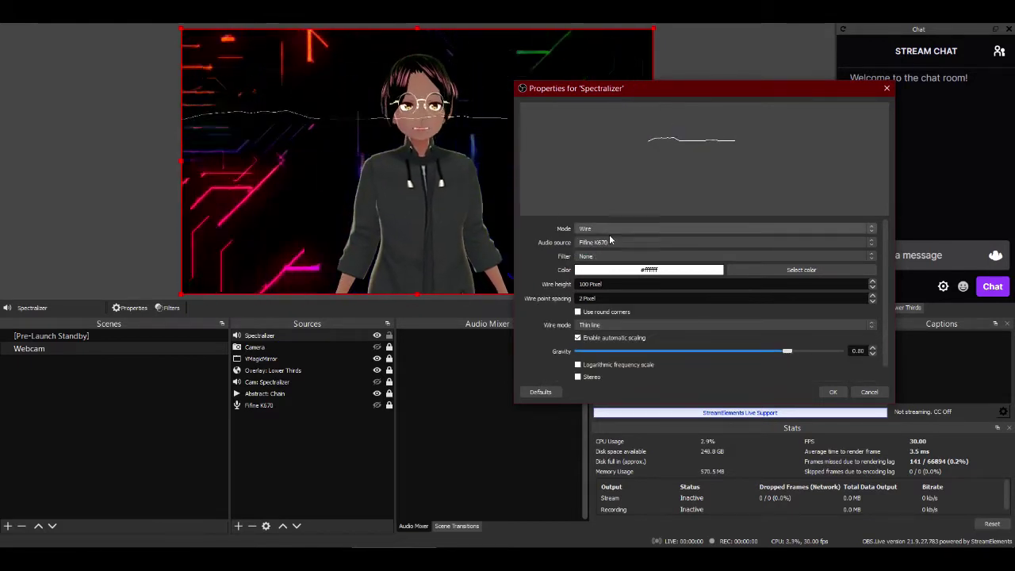
click(620, 228)
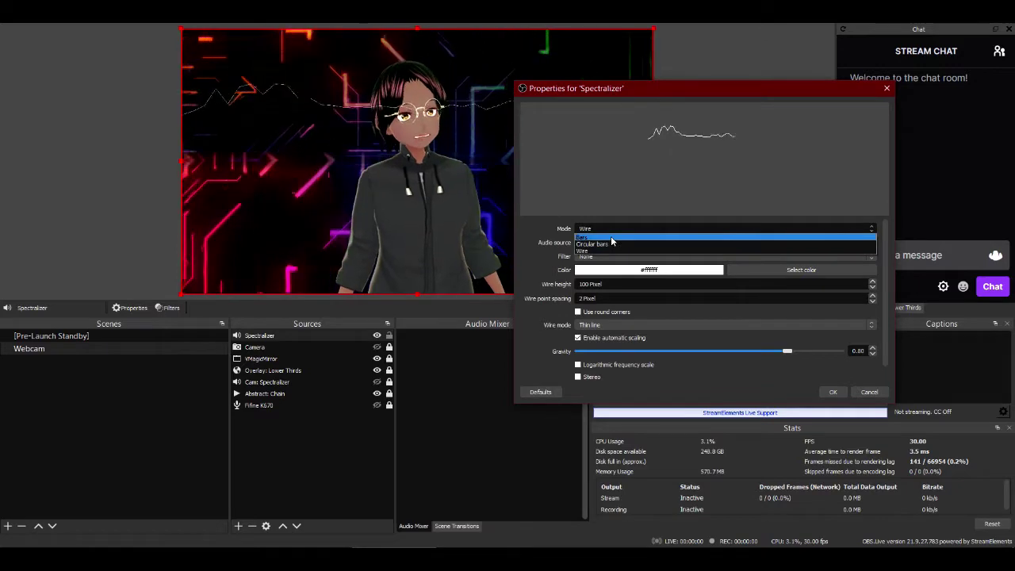
click(611, 239)
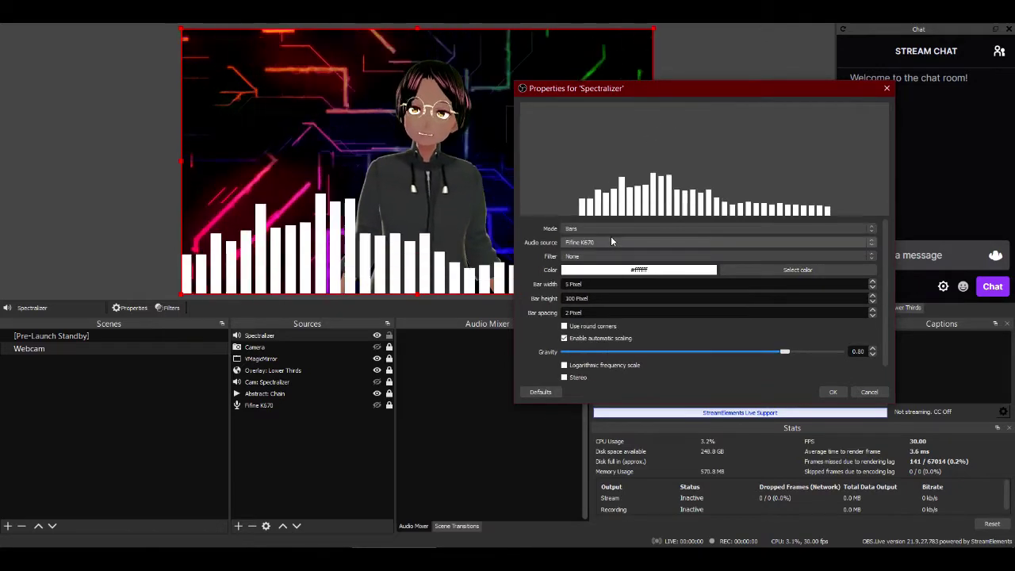
Change the Spectralizer bar colour to bright red (#ff0000)
click(756, 273)
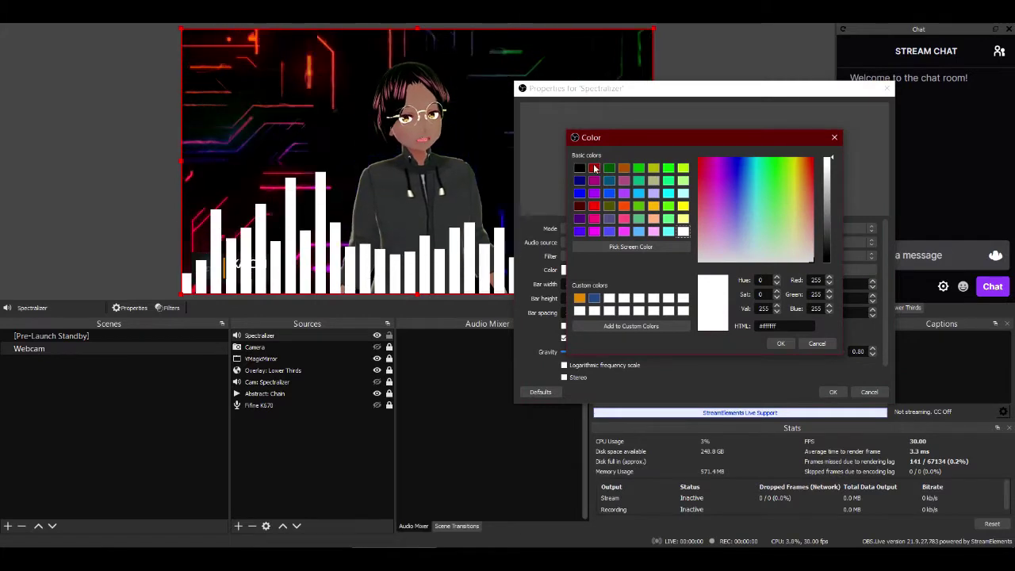
click(594, 205)
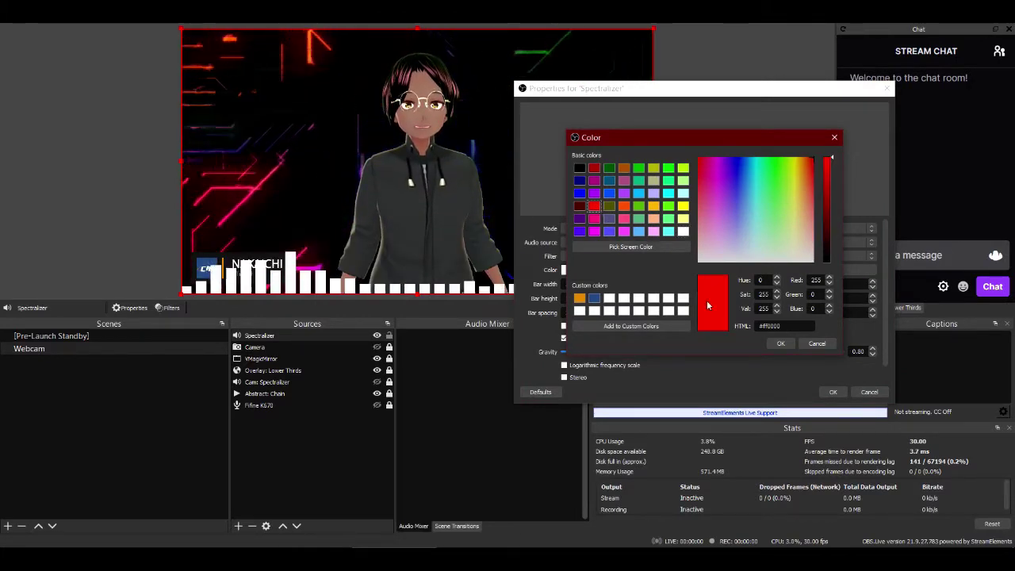
click(778, 343)
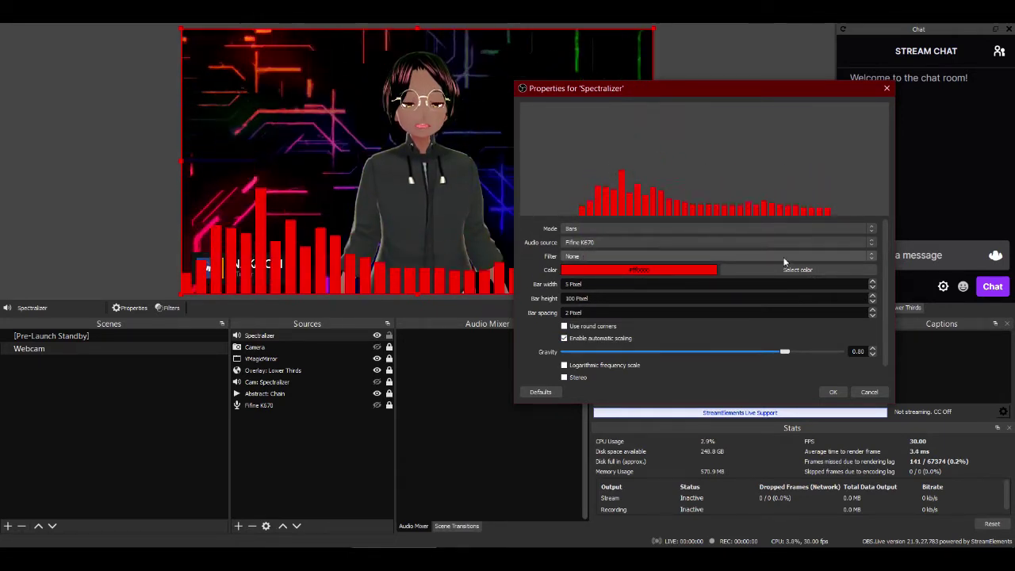
click(741, 256)
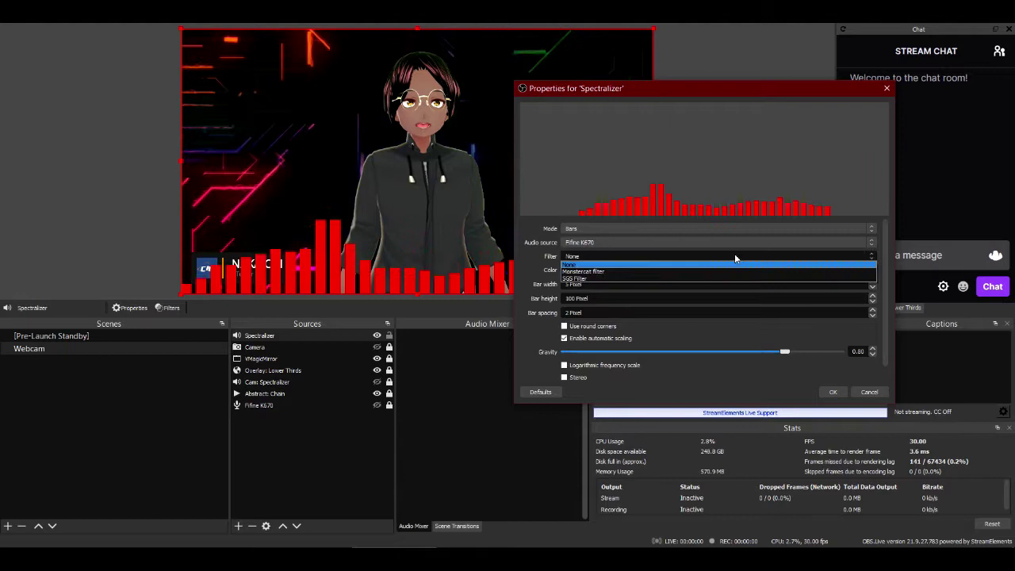
Try the Monstercat filter at different strengths, then switch to SGS Filter
click(591, 272)
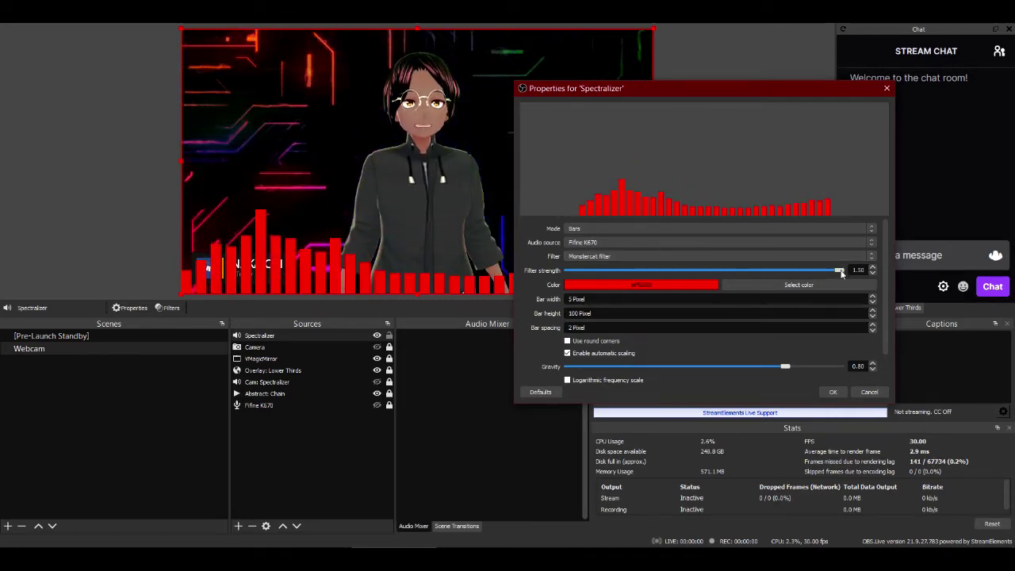
drag(842, 272, 555, 274)
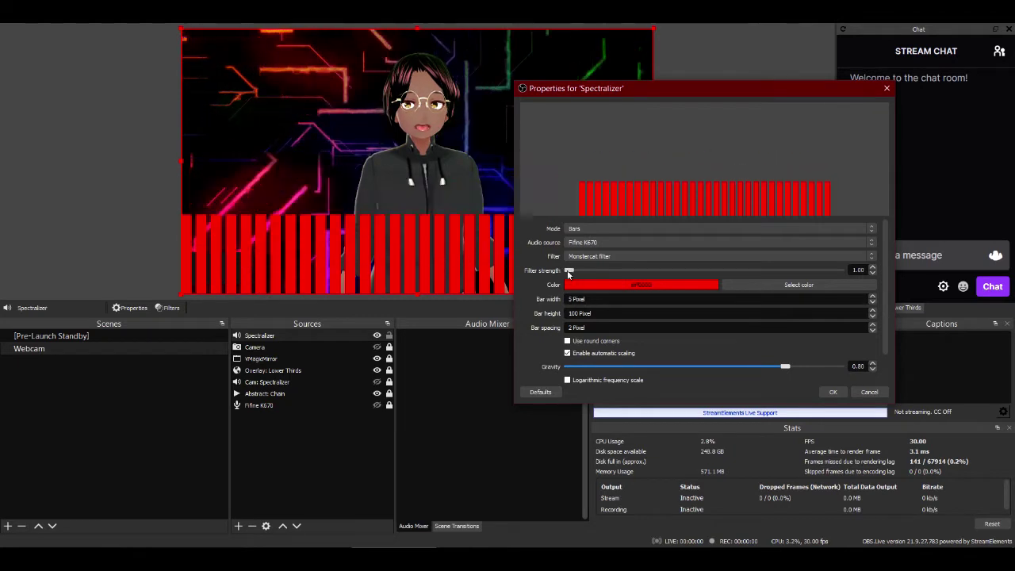
drag(633, 272, 731, 275)
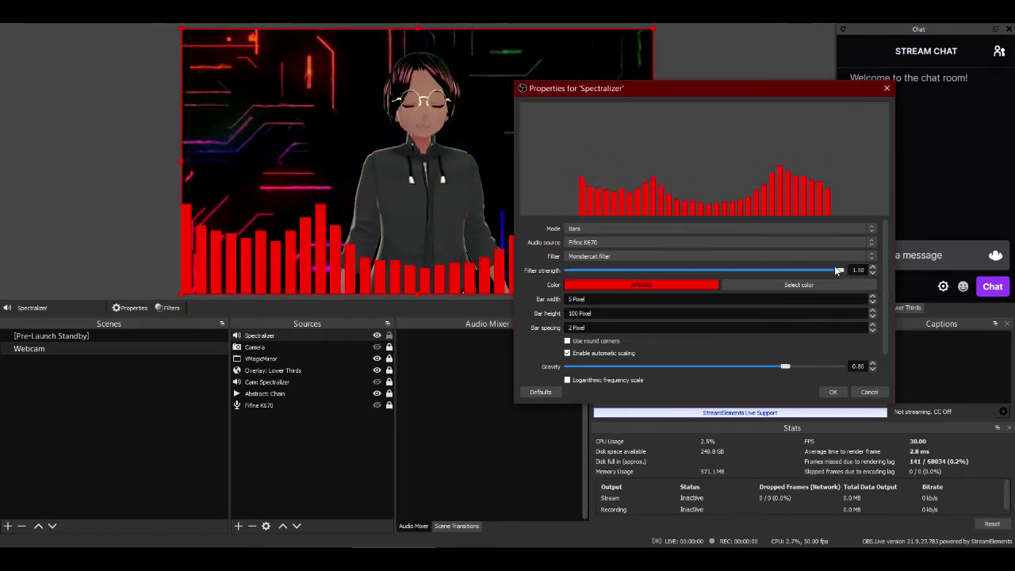
click(649, 255)
click(650, 270)
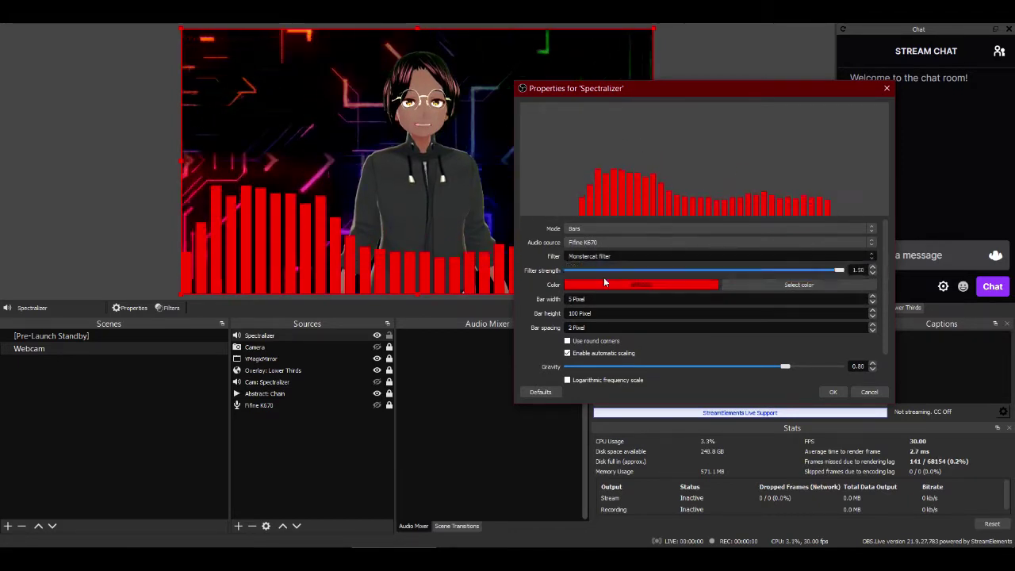
click(659, 256)
Set the spectrum filter to None and toggle automatic scaling off and back on
click(589, 268)
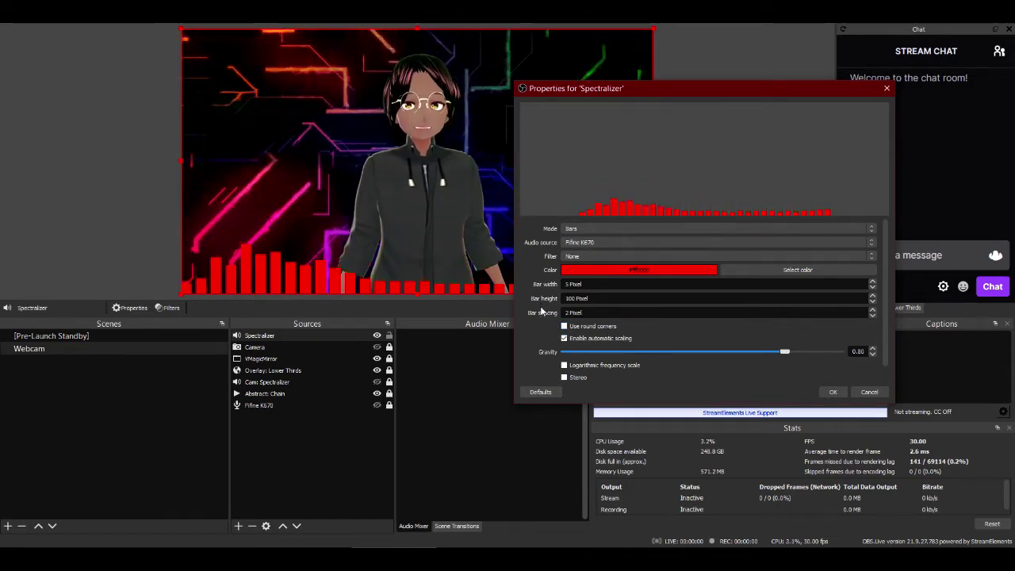
scroll(663, 346, down, 1)
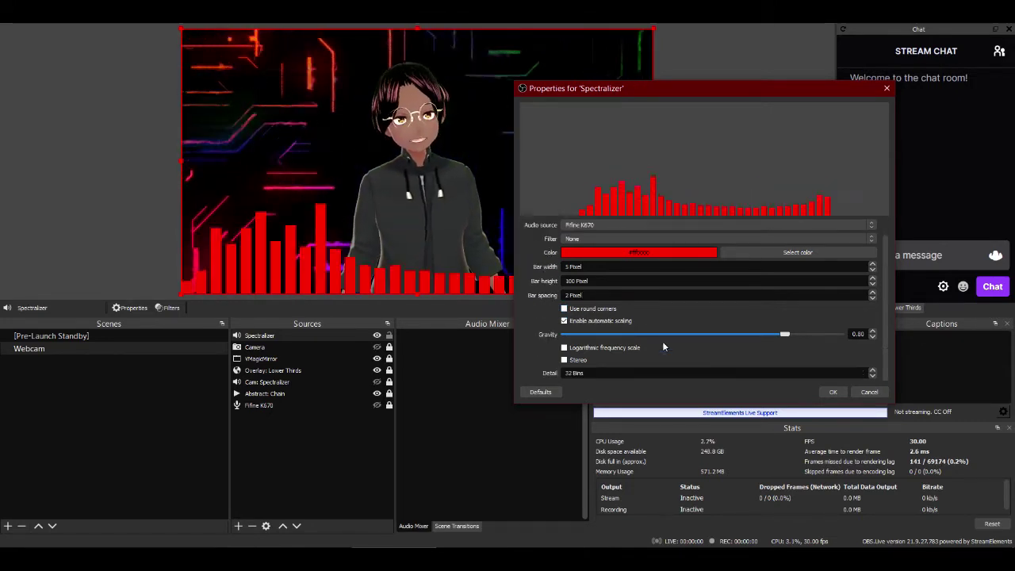
click(600, 321)
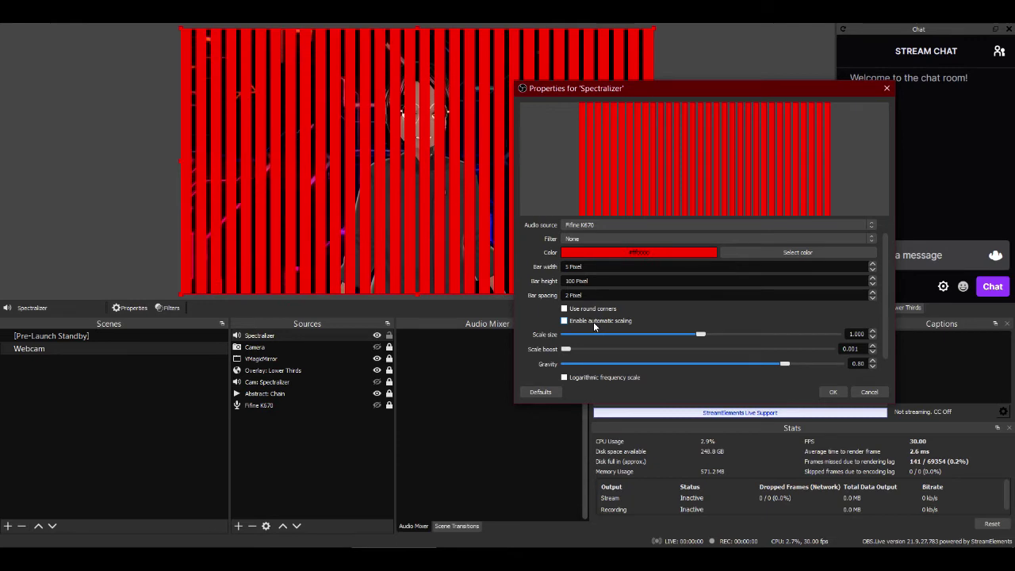
click(593, 323)
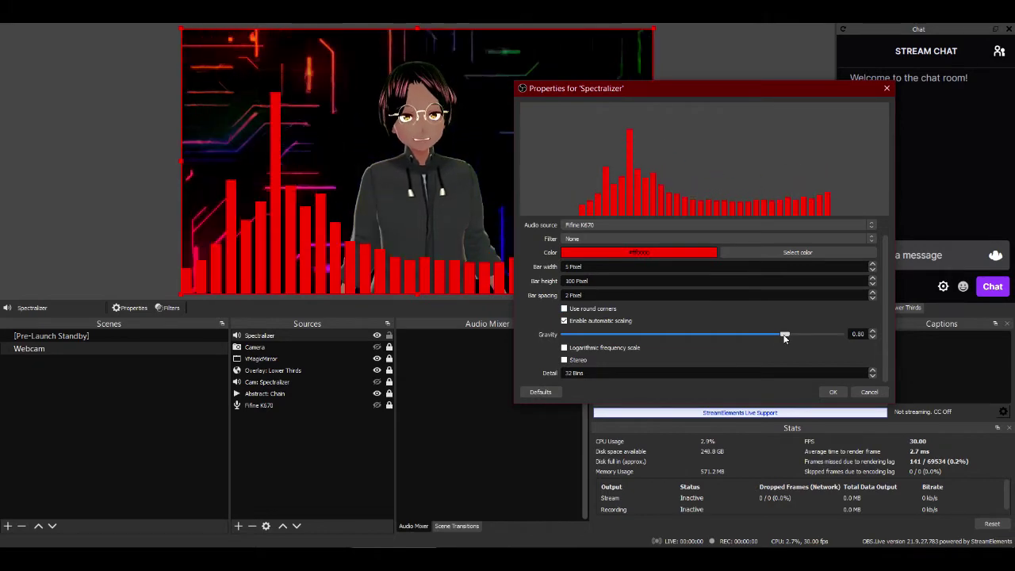
Drag the gravity down and back up, settling at 0.68
drag(783, 334, 730, 333)
drag(666, 333, 597, 335)
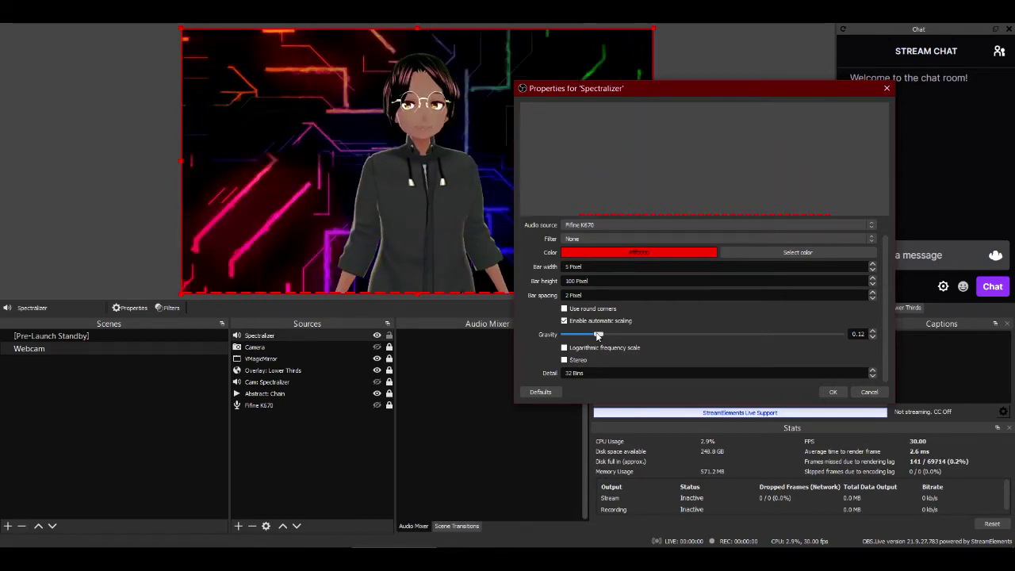
drag(597, 335, 754, 336)
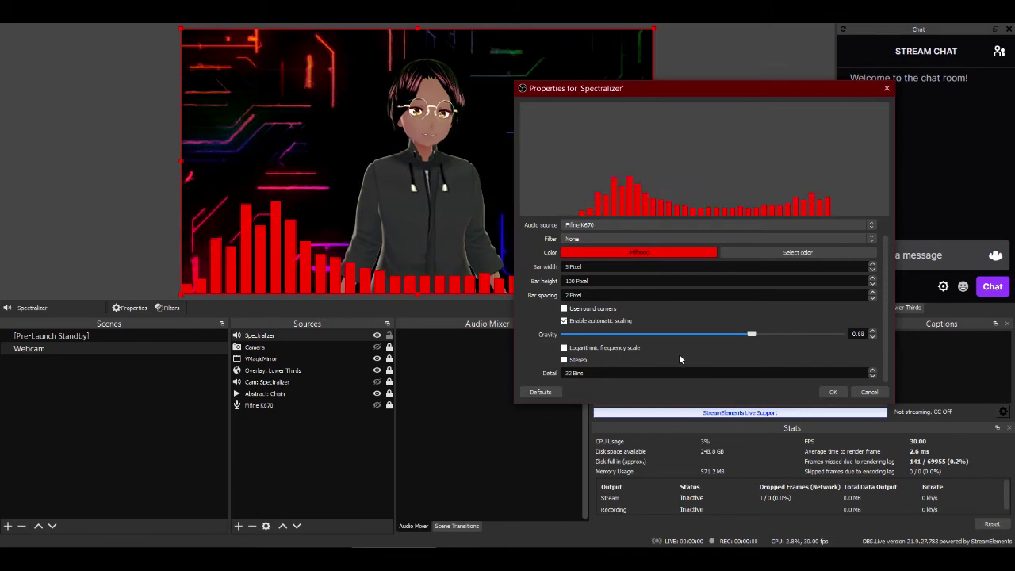
Try stereo and logarithmic frequency scale, then turn both off along with Apply HPF
click(564, 361)
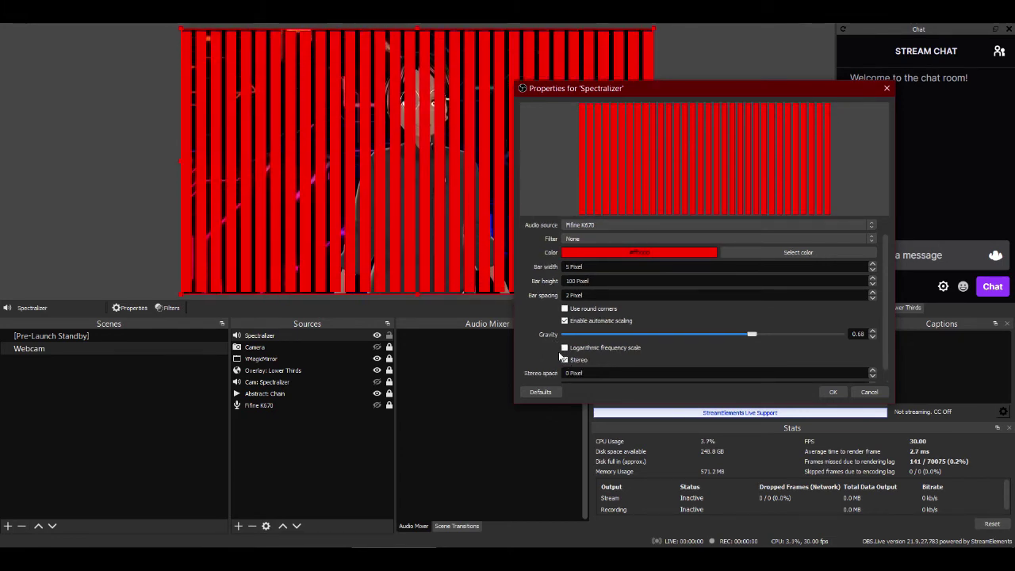
scroll(550, 350, down, 1)
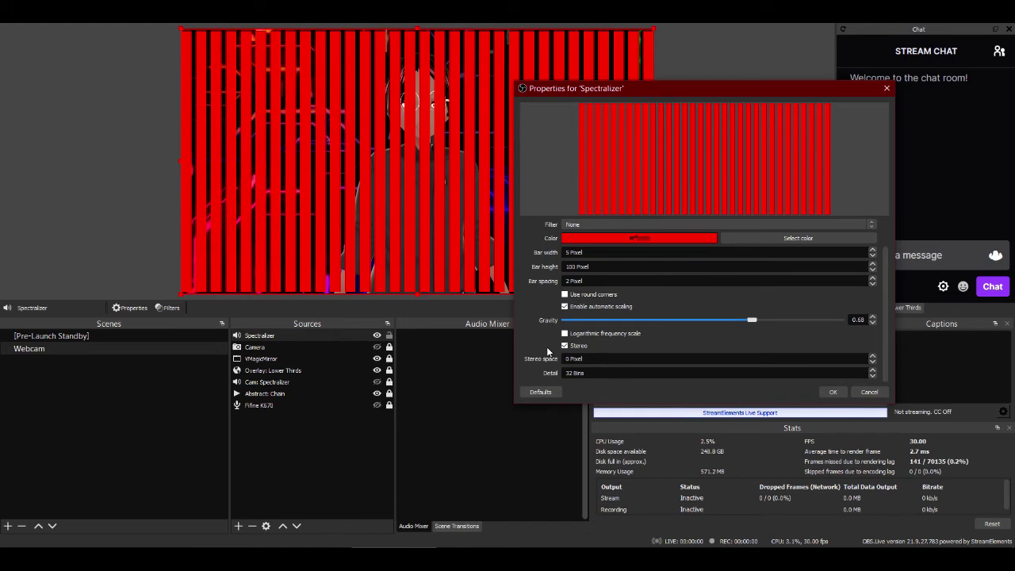
click(607, 335)
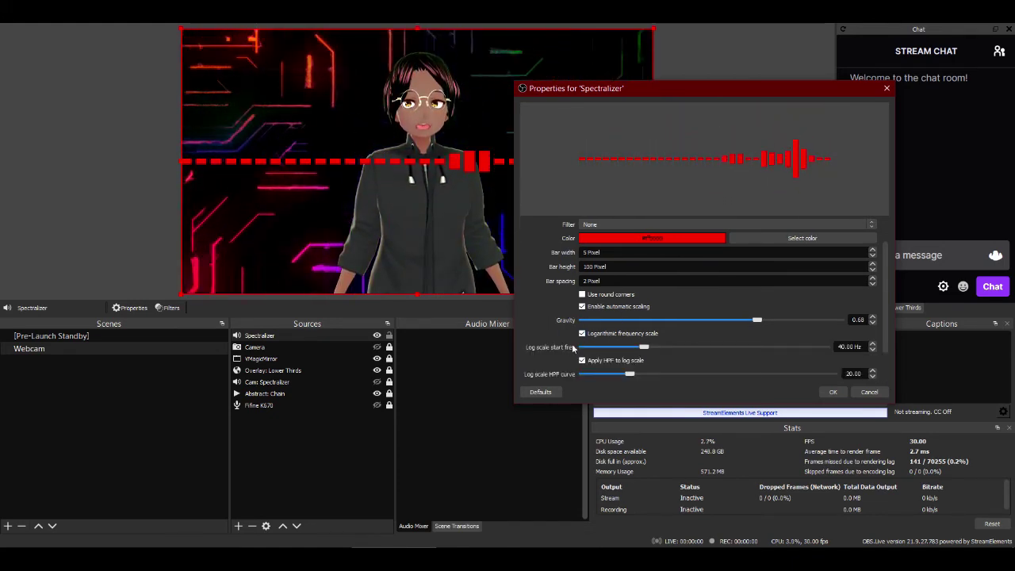
scroll(550, 352, down, 3)
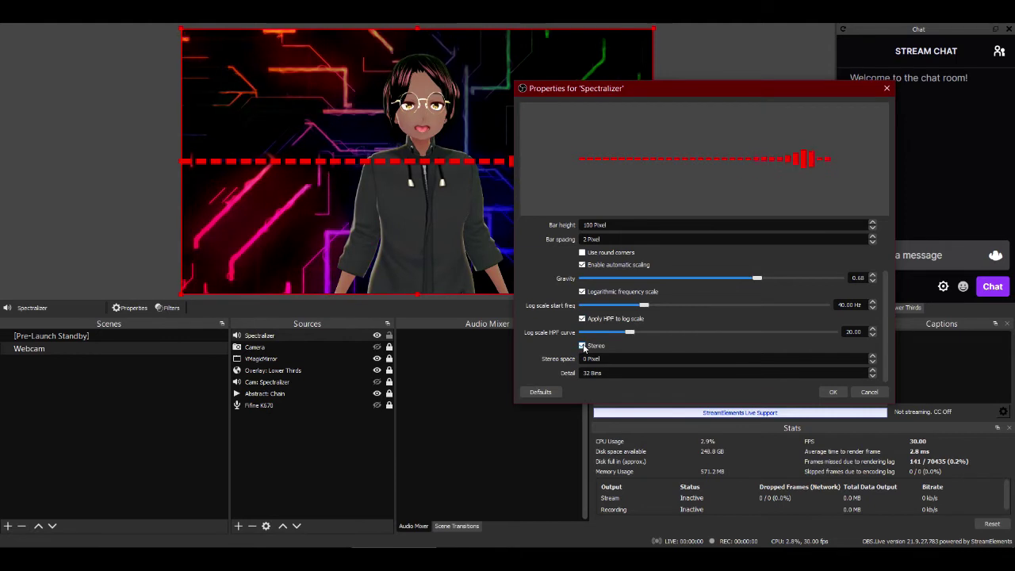
click(583, 345)
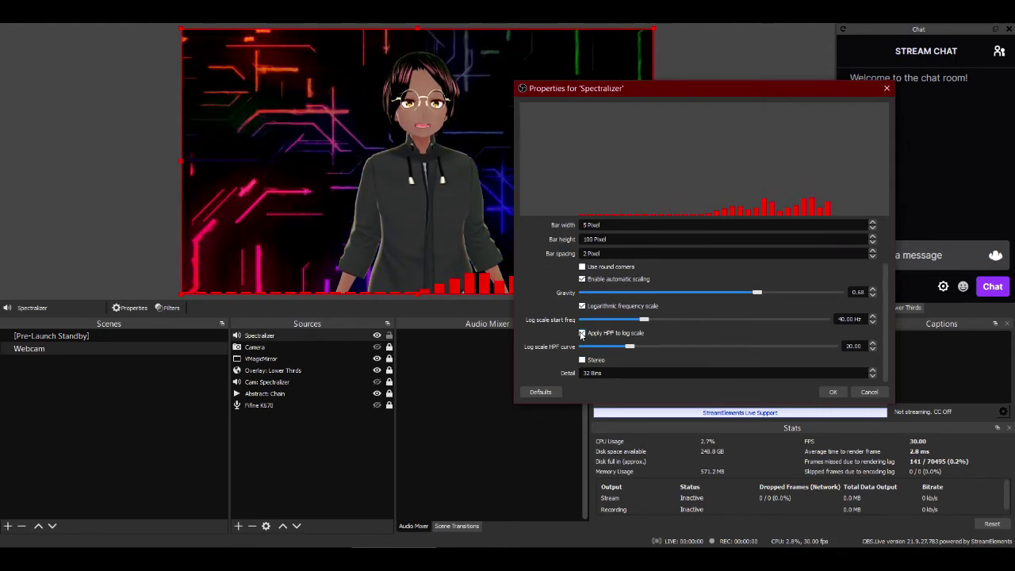
click(581, 333)
click(582, 320)
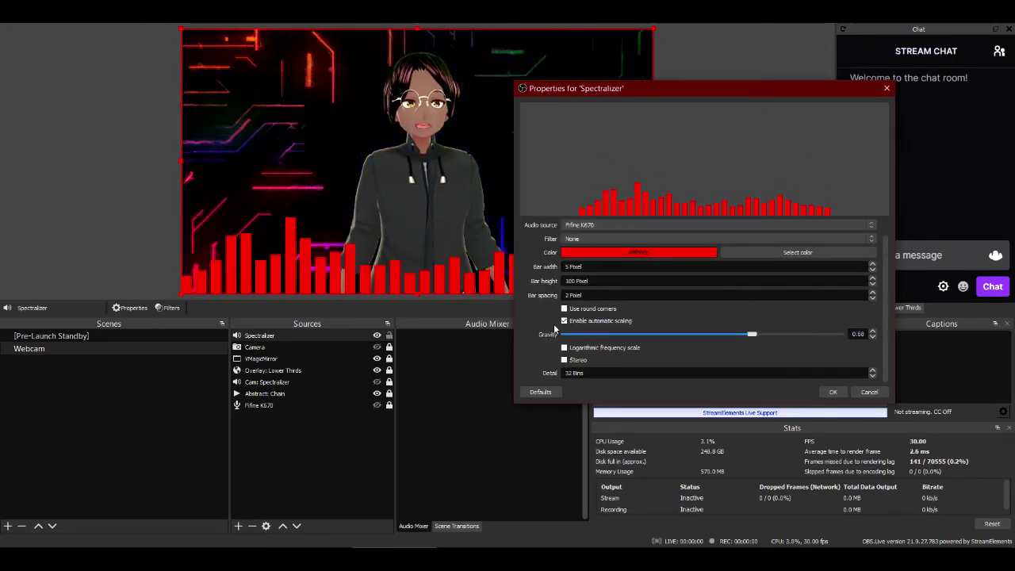
Keep the visualizer mode set to Bars
scroll(533, 282, up, 1)
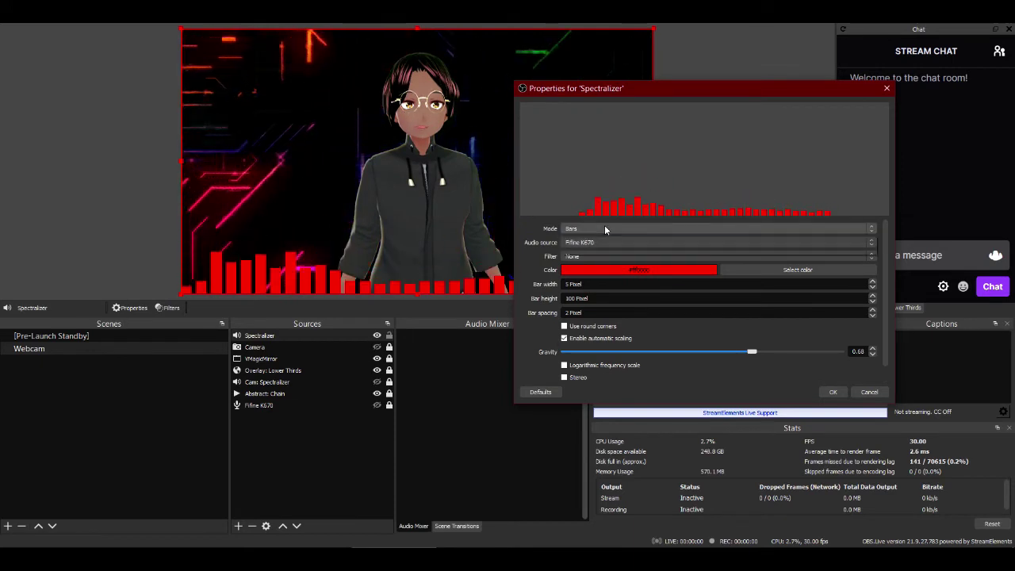
click(604, 227)
click(626, 236)
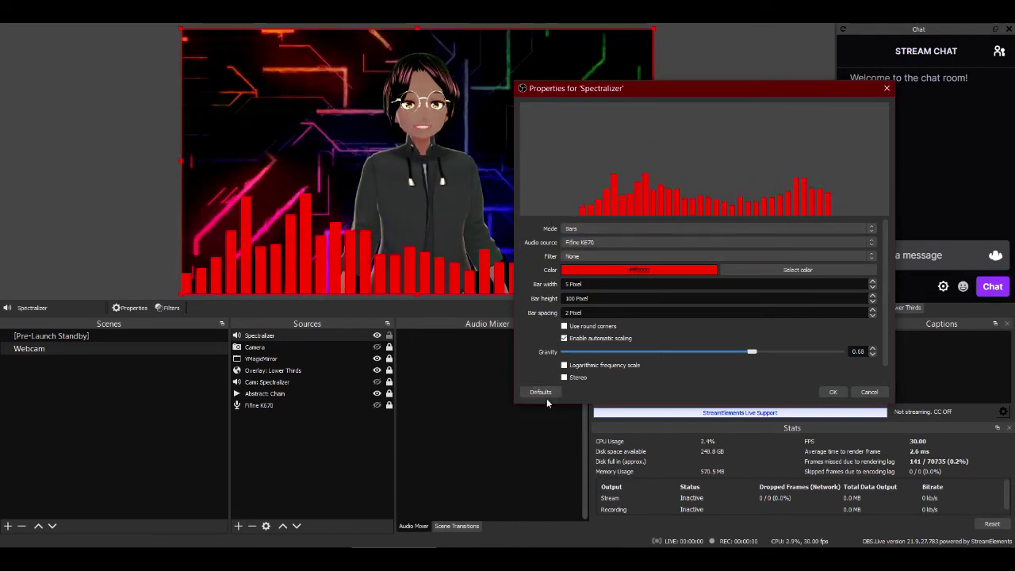
Accept the Spectralizer settings so red bars rise behind the avatar in the preview
click(831, 392)
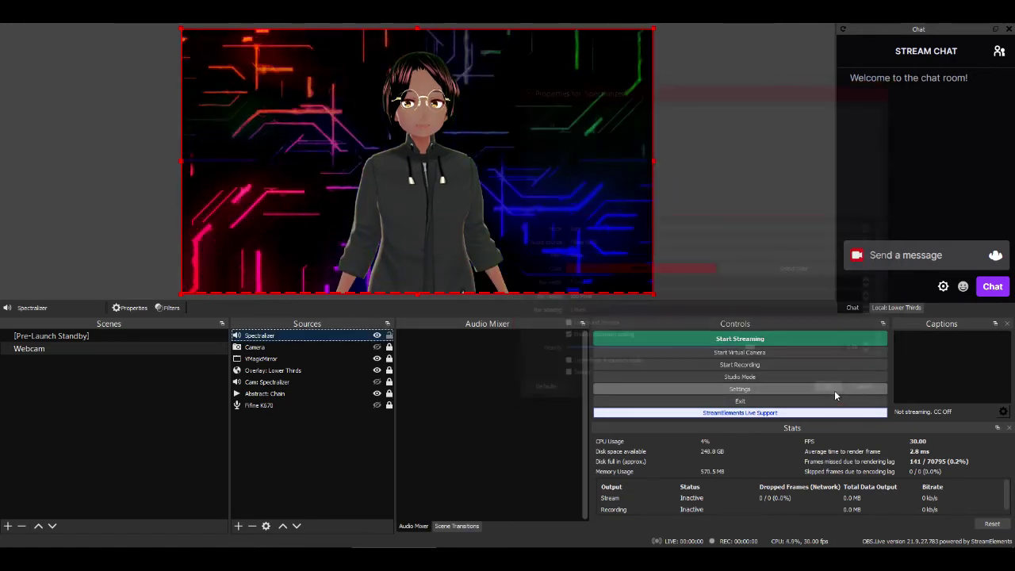